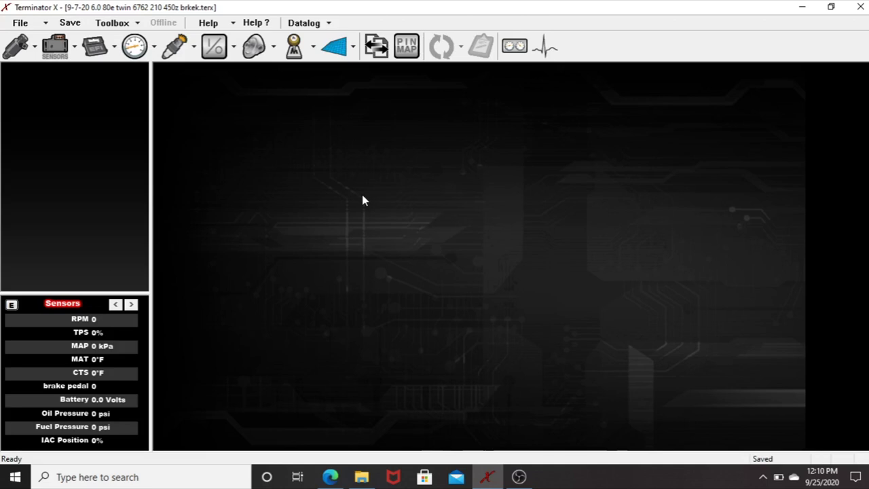
- Name input #2 domeMAP, enable it, and set its type to 5 VOLT
{"action": "left_click", "coordinate": [216, 47]}
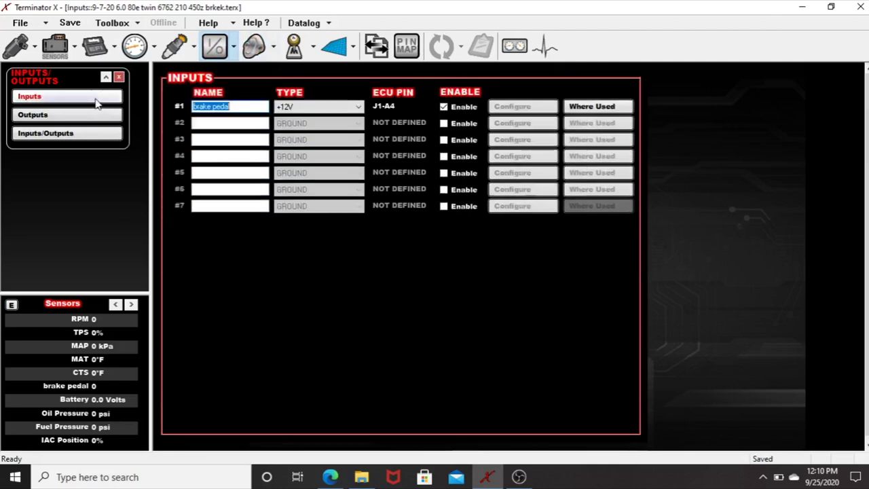
{"action": "left_click", "coordinate": [96, 100]}
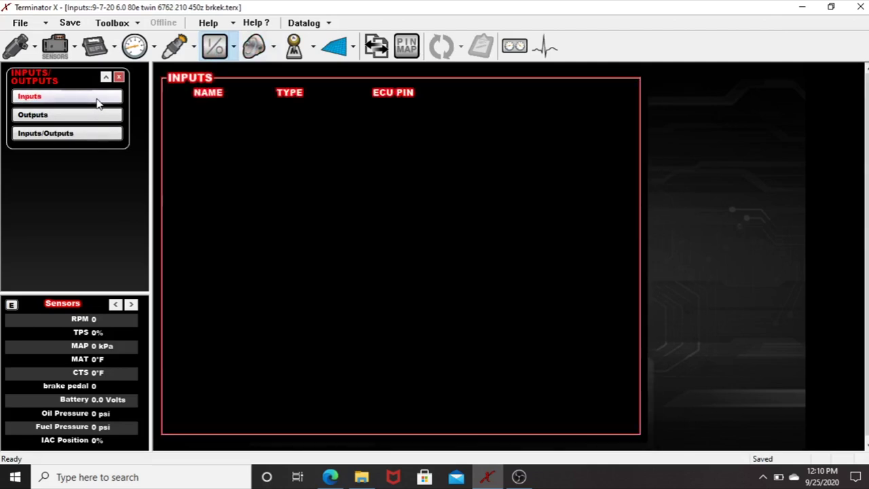
{"action": "left_click", "coordinate": [227, 122]}
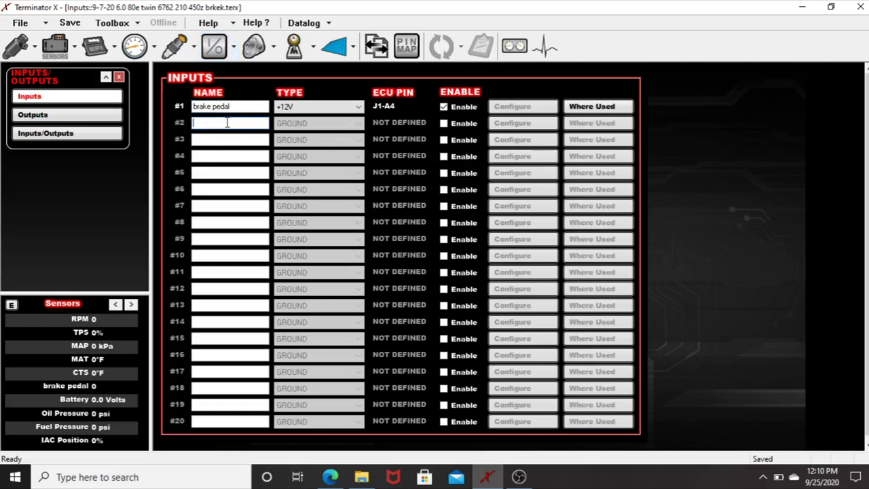
{"action": "type", "text": "dome"}
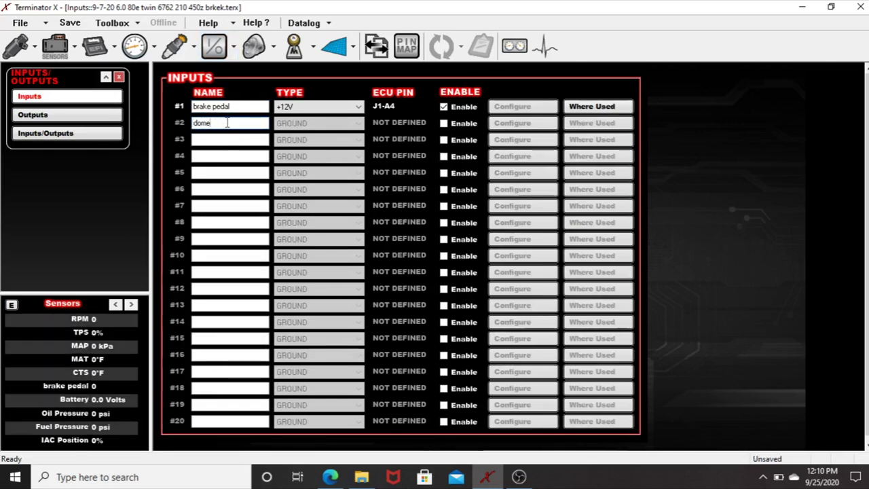
{"action": "type", "text": "MAP"}
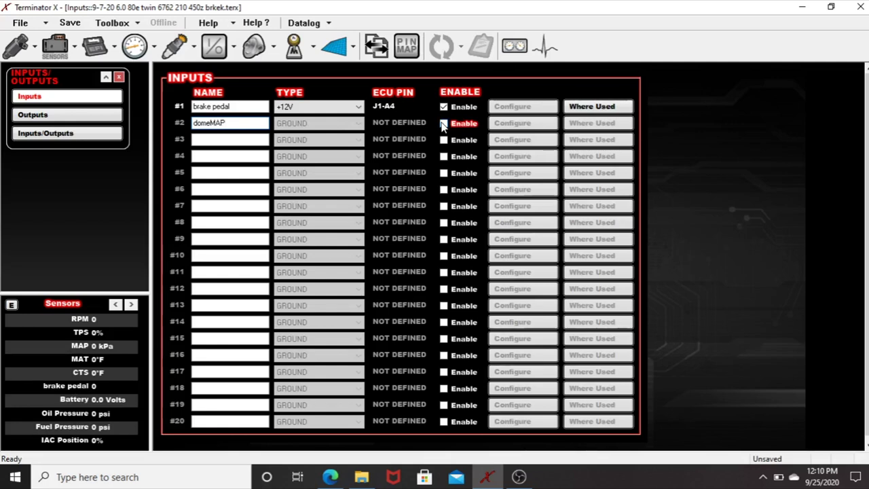
{"action": "left_click", "coordinate": [444, 124]}
{"action": "left_click", "coordinate": [359, 125]}
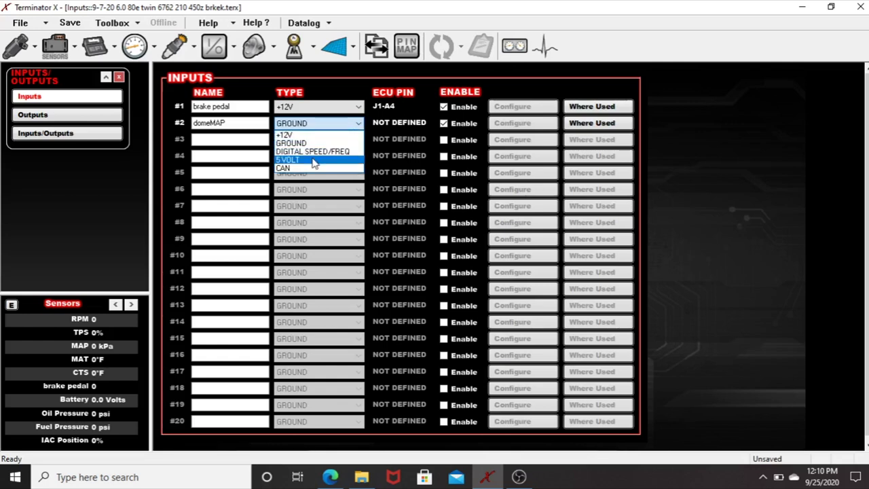
{"action": "left_click", "coordinate": [315, 160]}
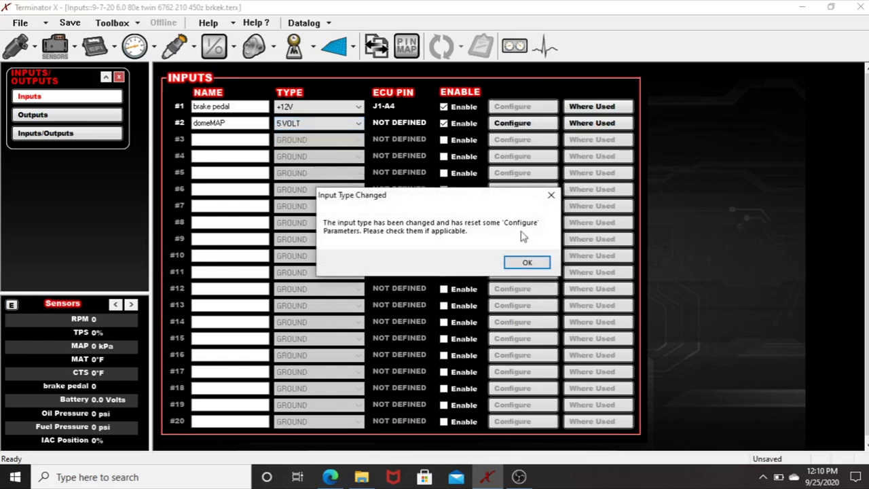
{"action": "left_click", "coordinate": [526, 263]}
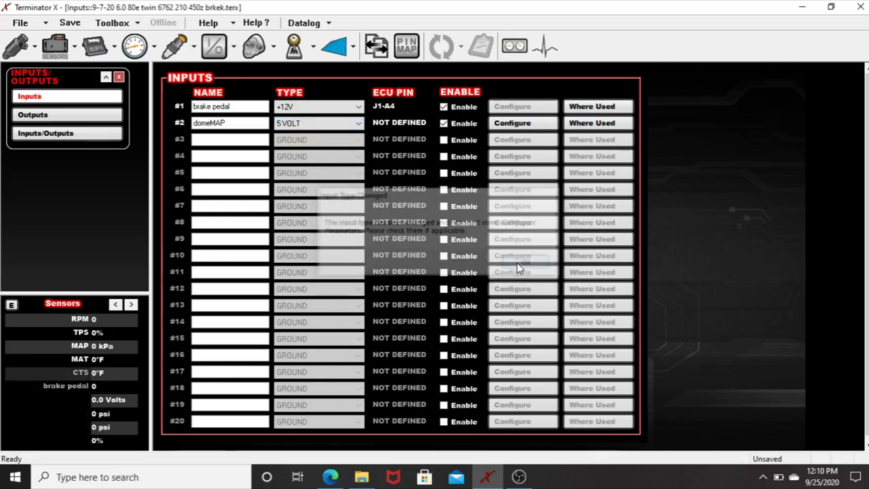
- Set the domeMAP sensor to Holley 3bar (554-107), 0–315 kPa
{"action": "left_click", "coordinate": [503, 125]}
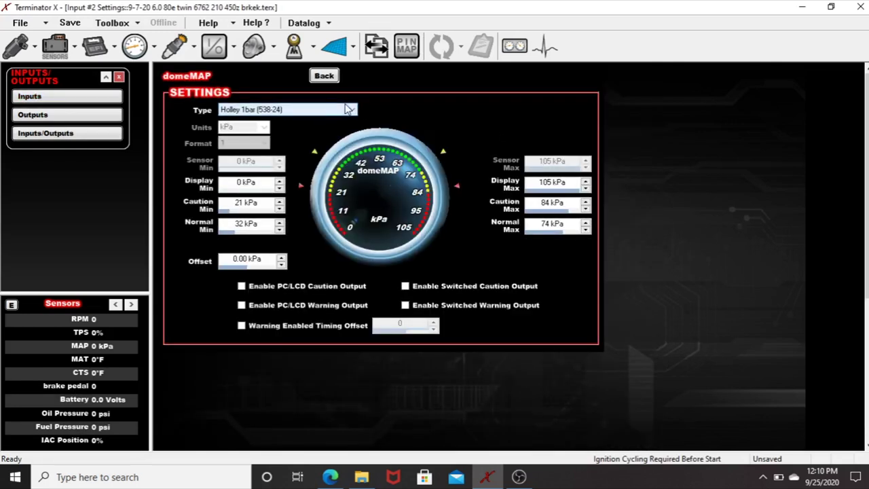
{"action": "left_click", "coordinate": [348, 110]}
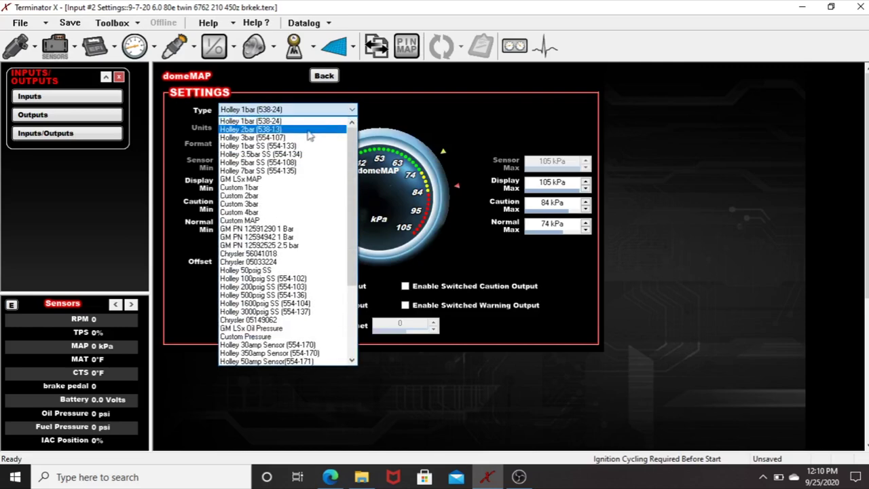
{"action": "left_click", "coordinate": [277, 139]}
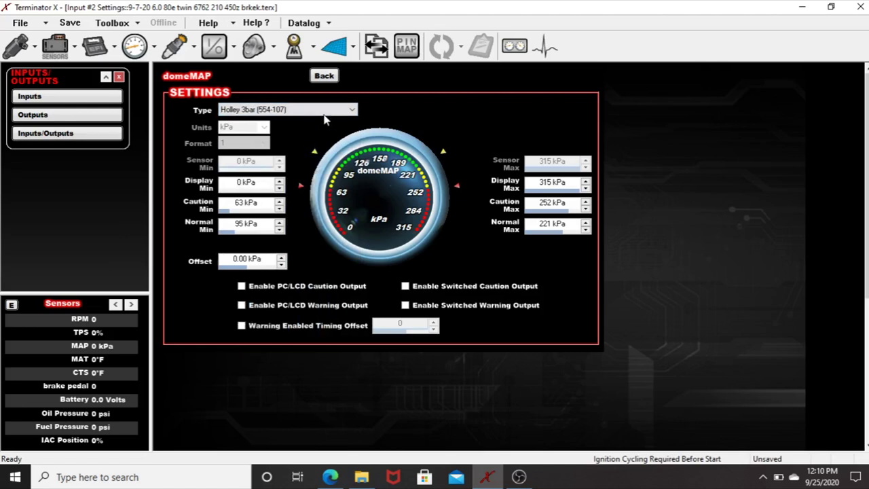
{"action": "left_click", "coordinate": [323, 76]}
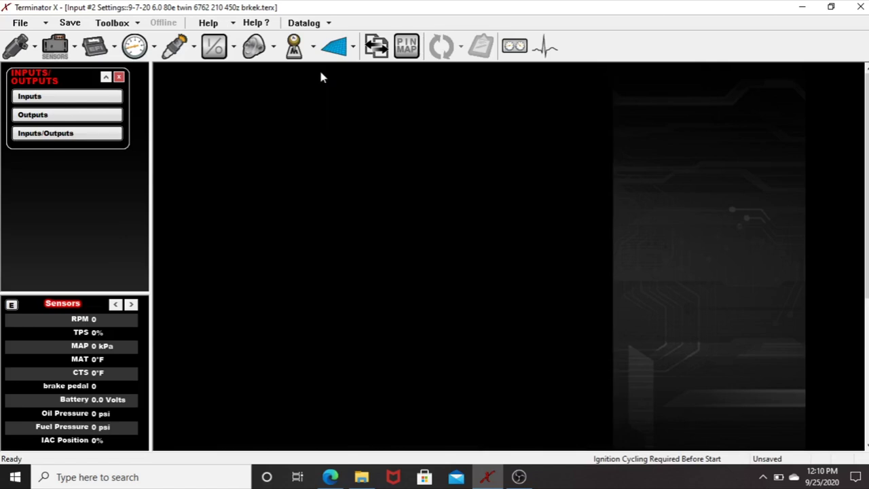
{"action": "left_click", "coordinate": [406, 49]}
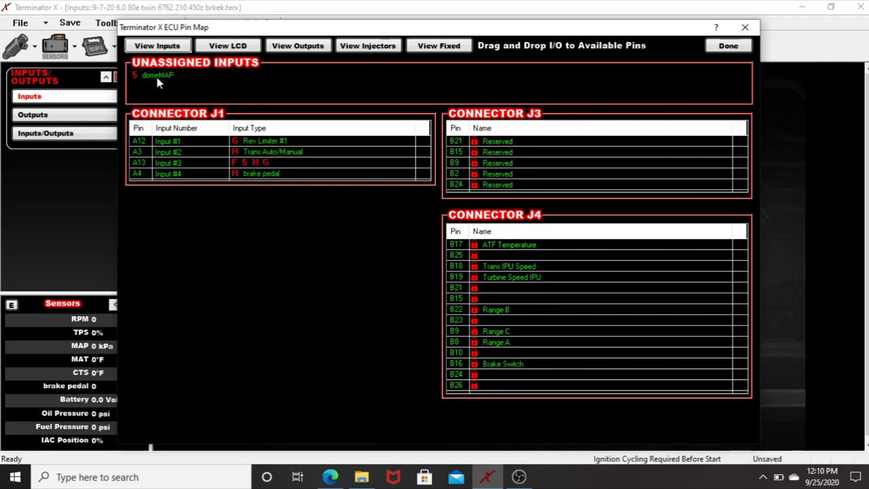
- Assign domeMAP to ECU pin J1-A13 and apply the pin map
{"action": "left_click_drag", "start_coordinate": [158, 76], "coordinate": [257, 168]}
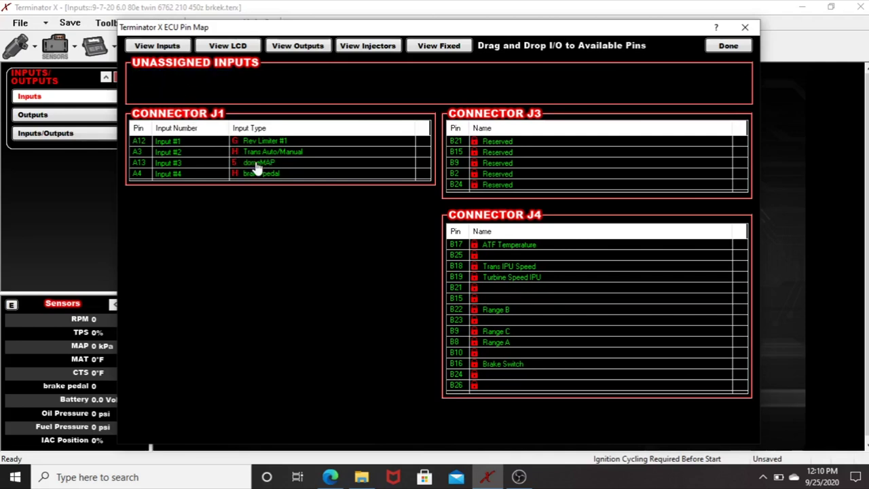
{"action": "left_click", "coordinate": [728, 46]}
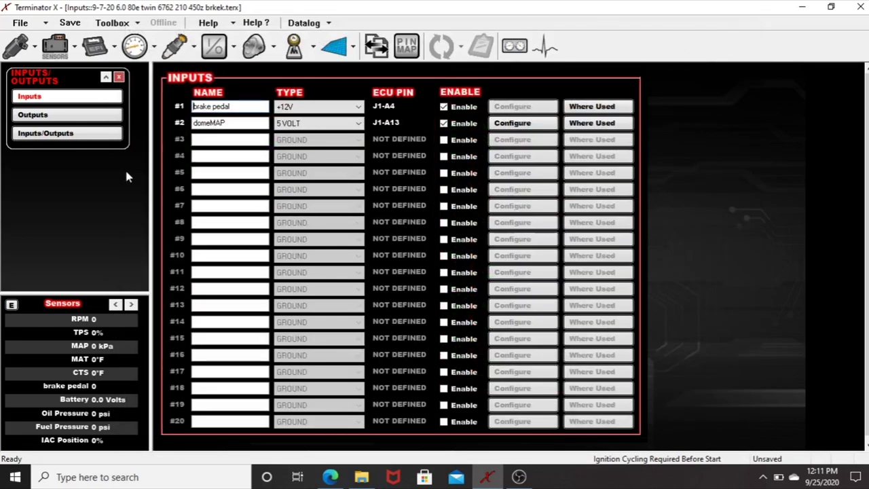
{"action": "left_click", "coordinate": [253, 47]}
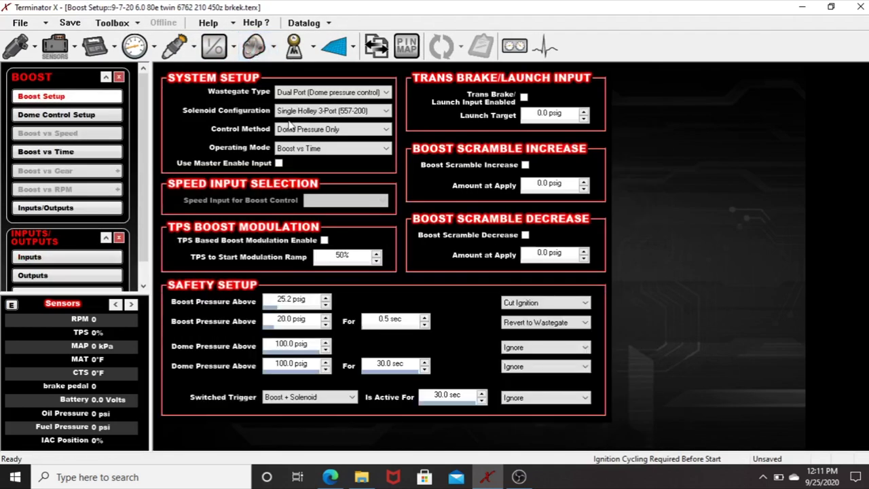
- Keep Dome Pressure Only control and use domeMAP as the dome pressure input
{"action": "left_click", "coordinate": [386, 130]}
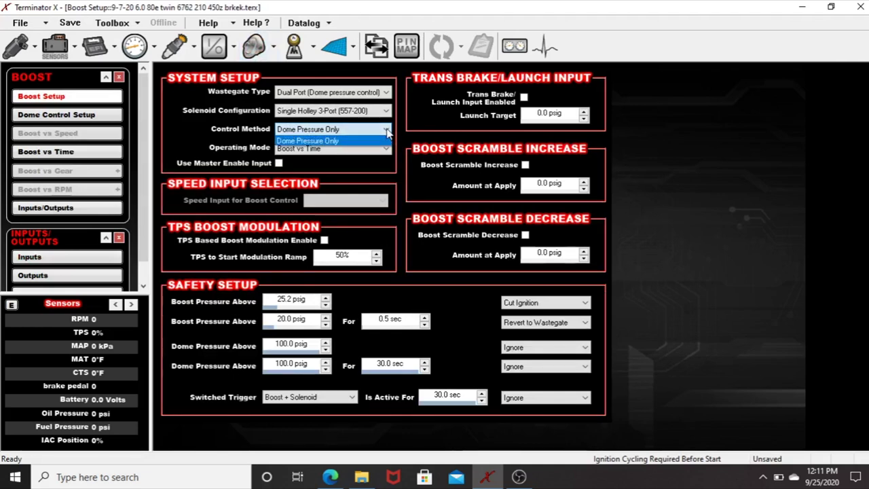
{"action": "left_click", "coordinate": [387, 130]}
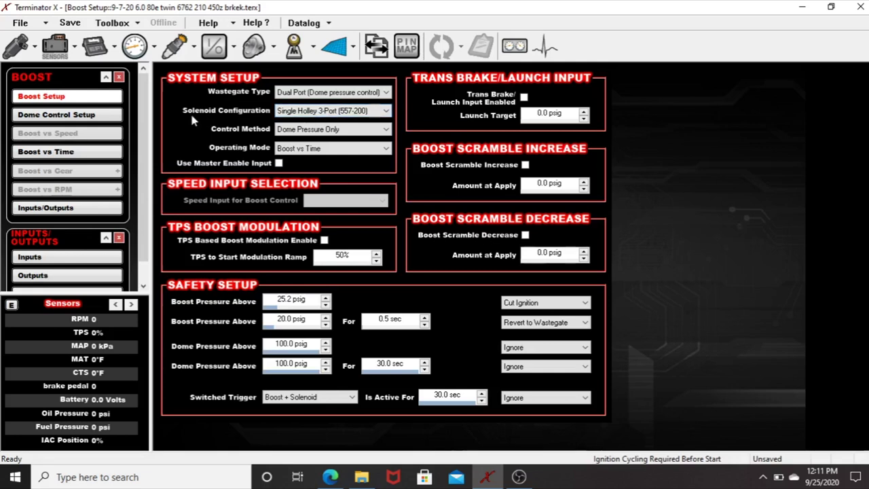
{"action": "left_click", "coordinate": [112, 116]}
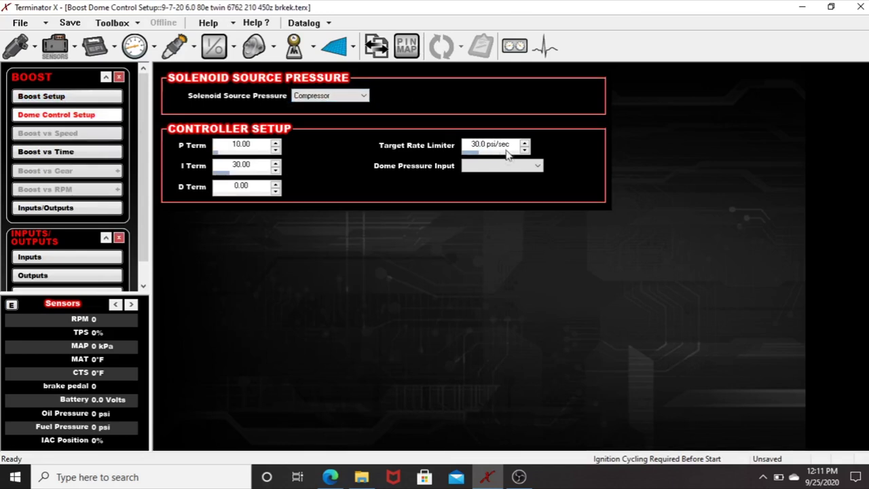
{"action": "left_click", "coordinate": [540, 168]}
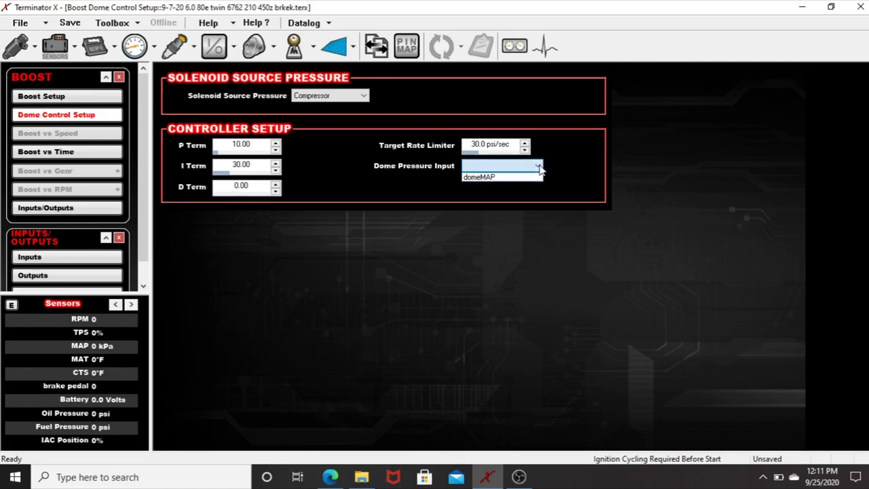
{"action": "left_click", "coordinate": [515, 178]}
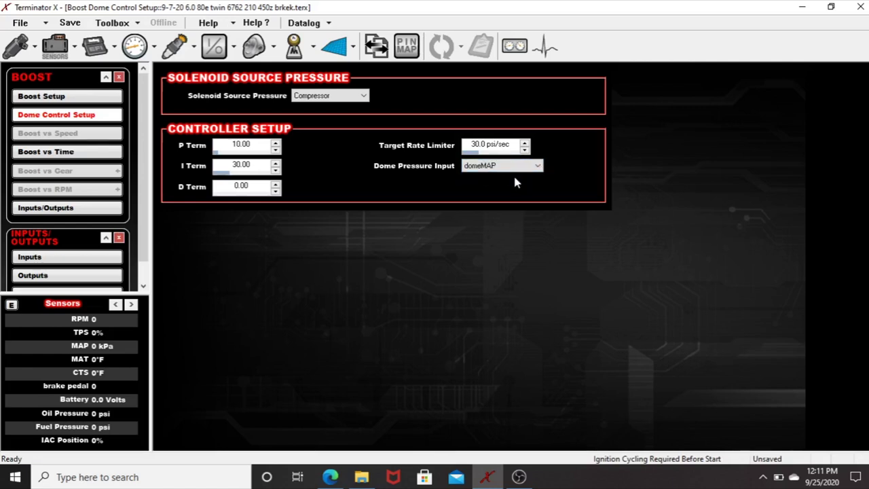
- Enter dome control PID terms: P 1.5, I 2, D 0.5
{"action": "double_click", "coordinate": [251, 146]}
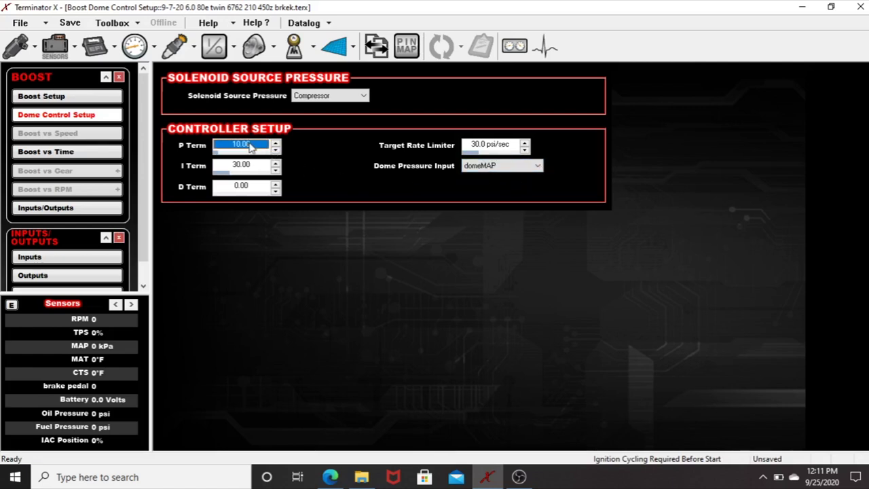
{"action": "type", "text": "1.5"}
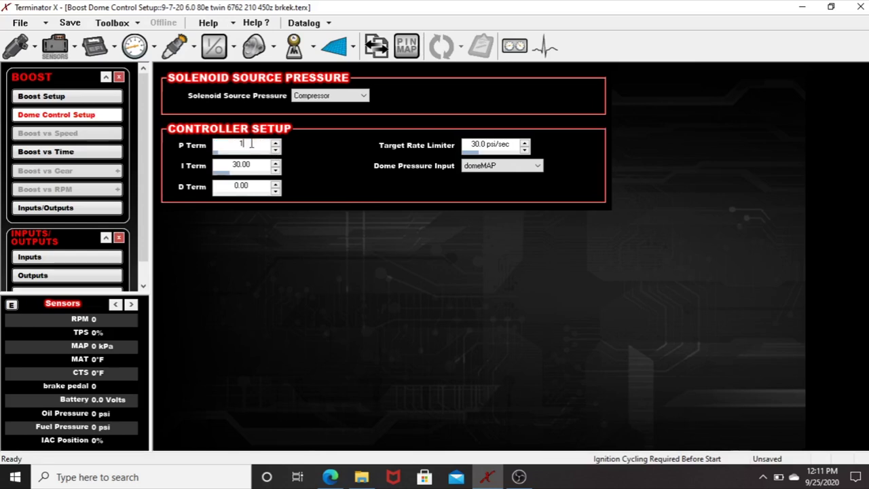
{"action": "double_click", "coordinate": [254, 167]}
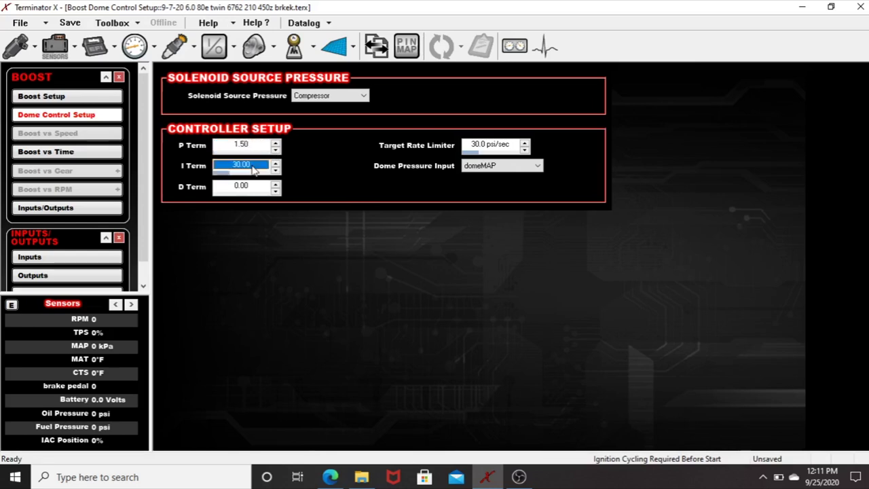
{"action": "type", "text": "2"}
{"action": "double_click", "coordinate": [258, 188]}
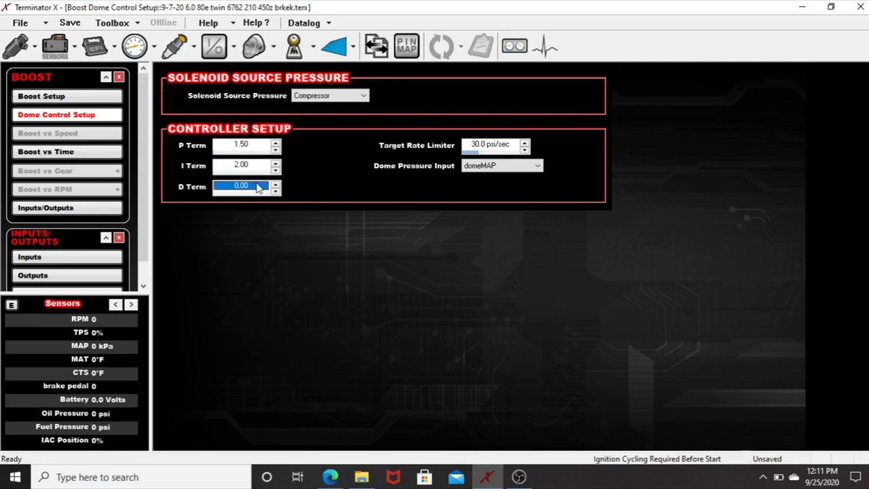
{"action": "type", "text": ".5"}
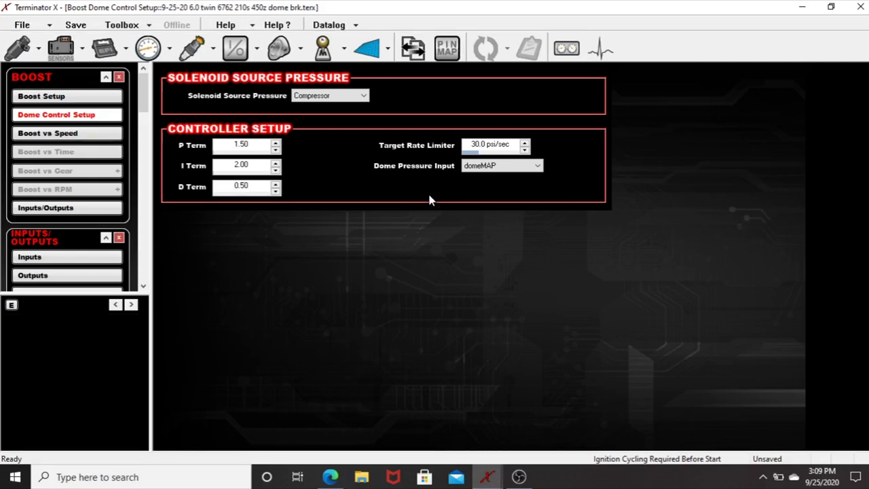
- Put the Boost + Solenoid output on pin J1-B10, keeping the PWM- output type
{"action": "left_click", "coordinate": [73, 208]}
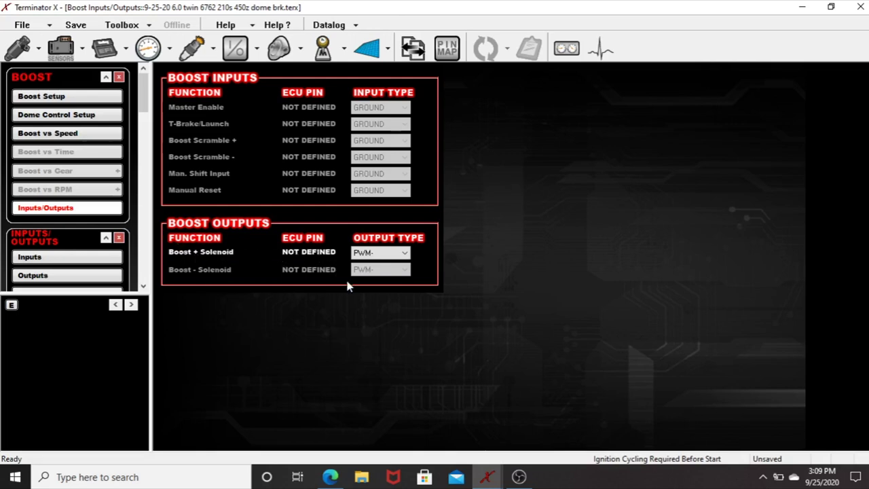
{"action": "left_click", "coordinate": [447, 49]}
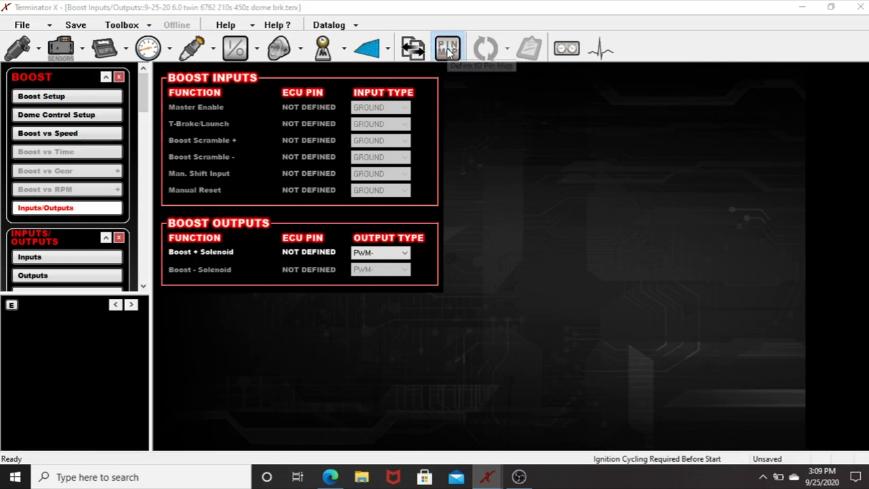
{"action": "left_click", "coordinate": [299, 46]}
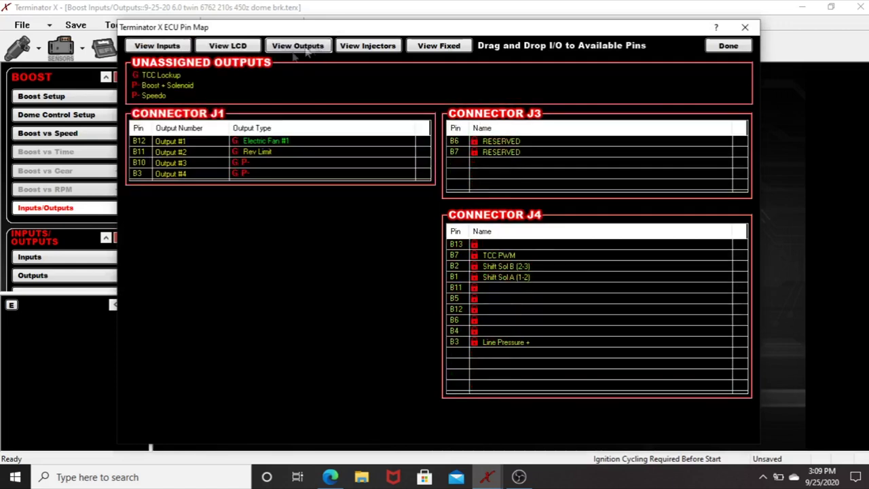
{"action": "left_click_drag", "start_coordinate": [163, 87], "coordinate": [260, 168]}
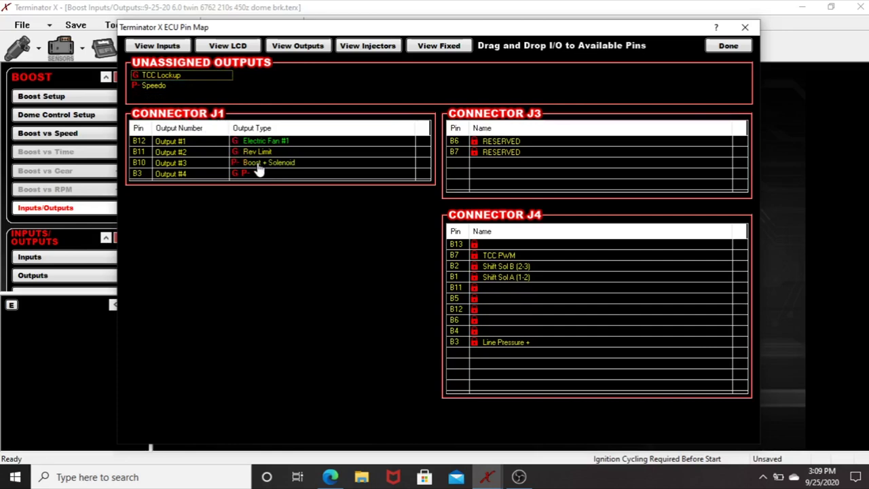
{"action": "left_click", "coordinate": [728, 45]}
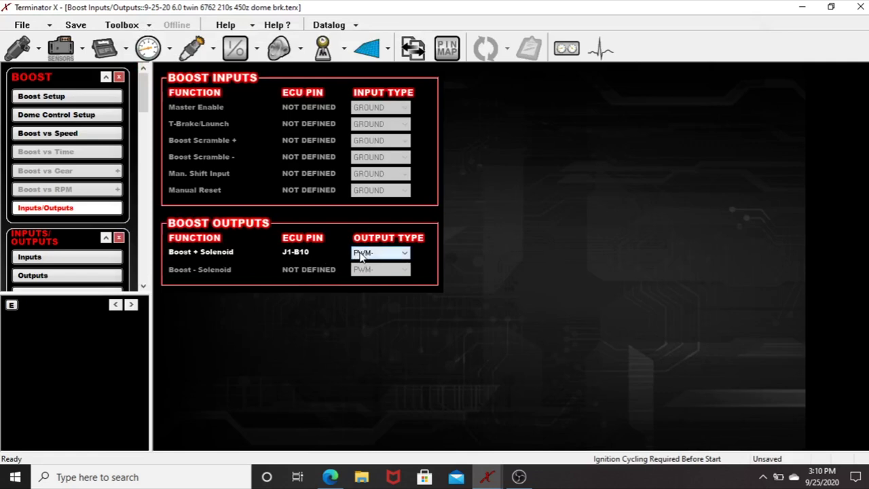
{"action": "left_click", "coordinate": [402, 254]}
{"action": "left_click", "coordinate": [405, 254]}
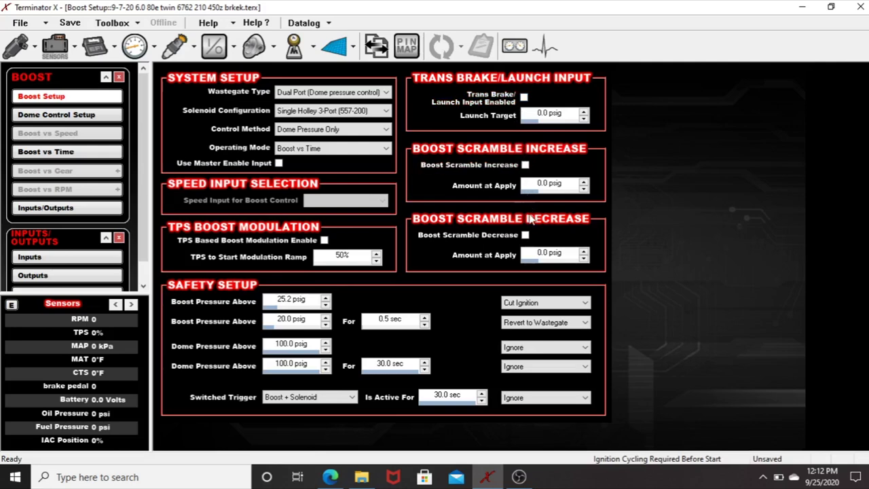
- Fill all 16 Dome Pressure points of the Boost vs Time table with 15.0 psig
{"action": "left_click", "coordinate": [87, 153]}
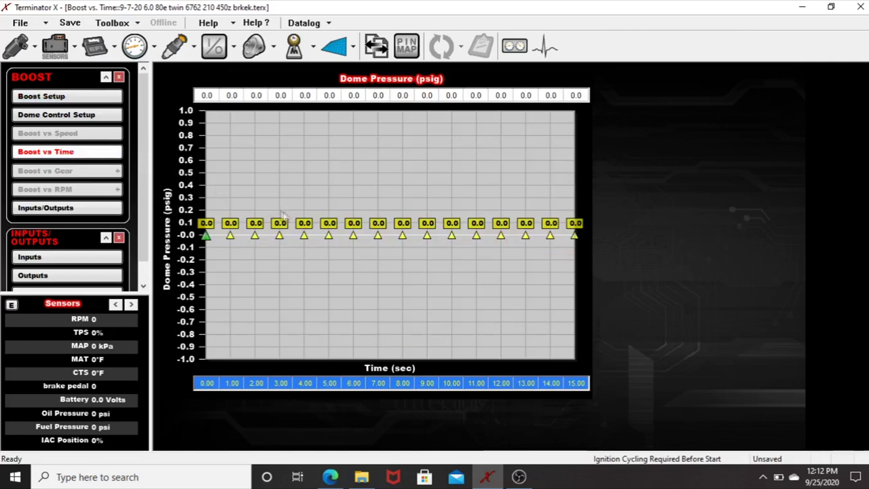
{"action": "left_click_drag", "start_coordinate": [207, 95], "coordinate": [231, 95]}
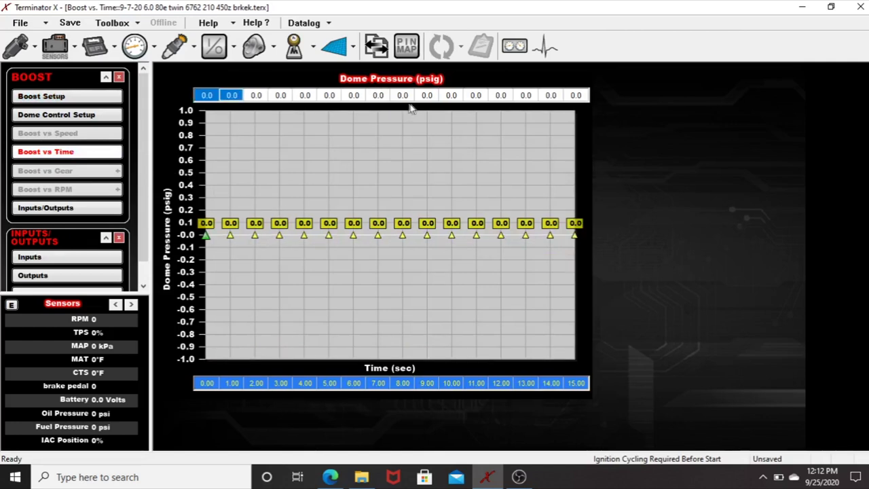
{"action": "left_click", "coordinate": [579, 97], "text": "shift"}
{"action": "type", "text": "1"}
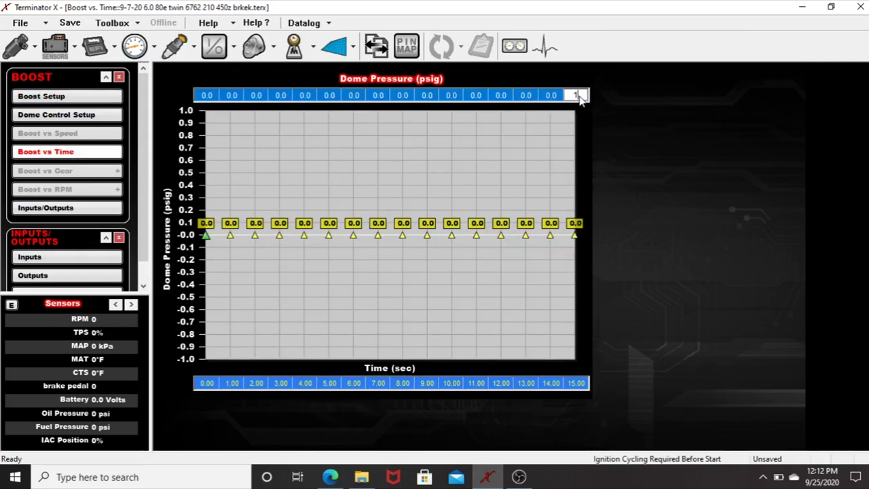
{"action": "type", "text": "5"}
{"action": "key", "text": "Return"}
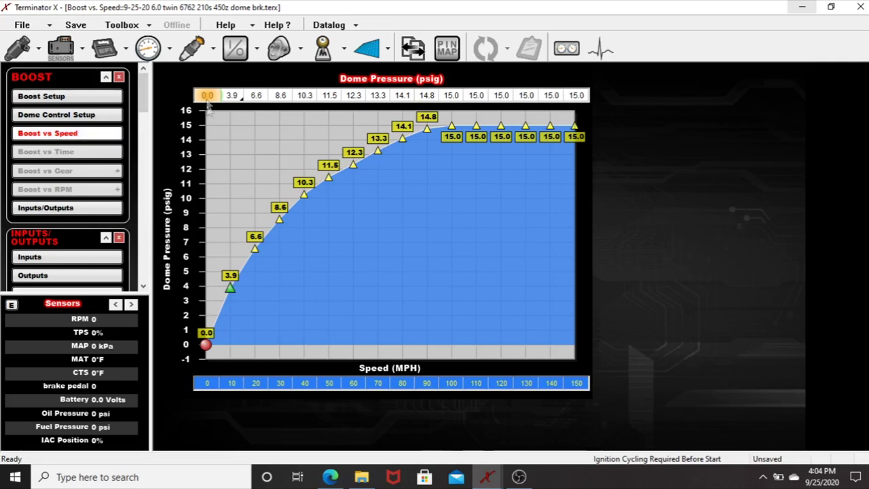
- Check the Boost vs Speed dome pressure value at 0 MPH (0.0 psig)
{"action": "mouse_move", "coordinate": [208, 347]}
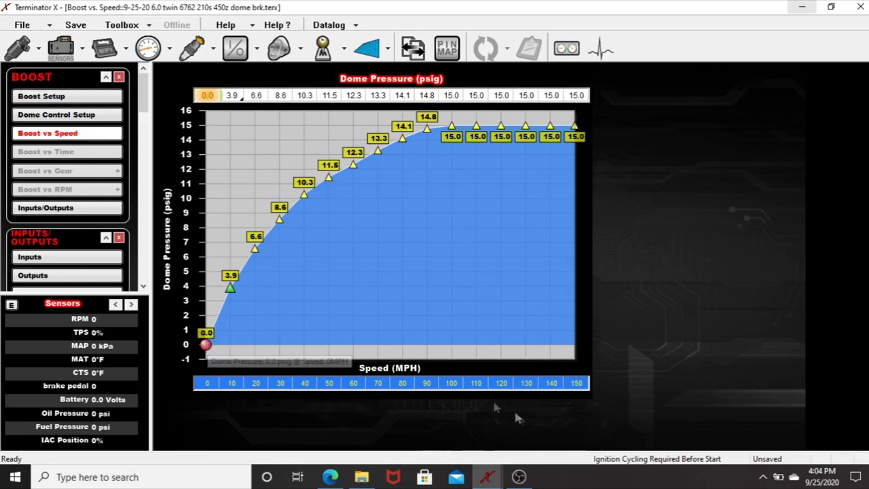
- Open the drag-race log and read values at 14.212, 14.378 and about 13.5 seconds
{"action": "mouse_move", "coordinate": [495, 481]}
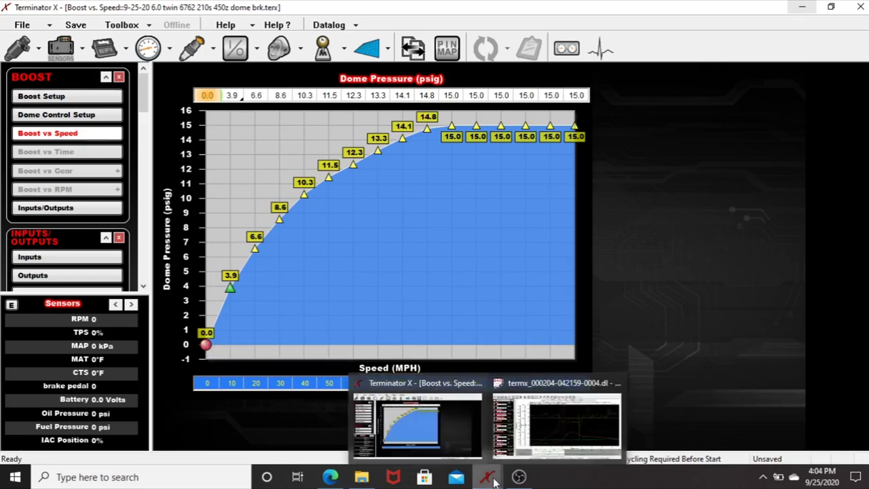
{"action": "left_click", "coordinate": [542, 438]}
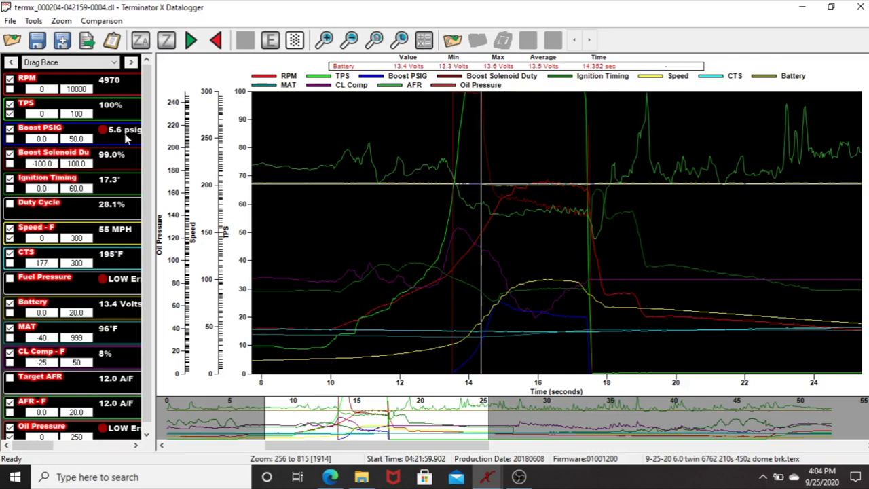
{"action": "left_click", "coordinate": [477, 99]}
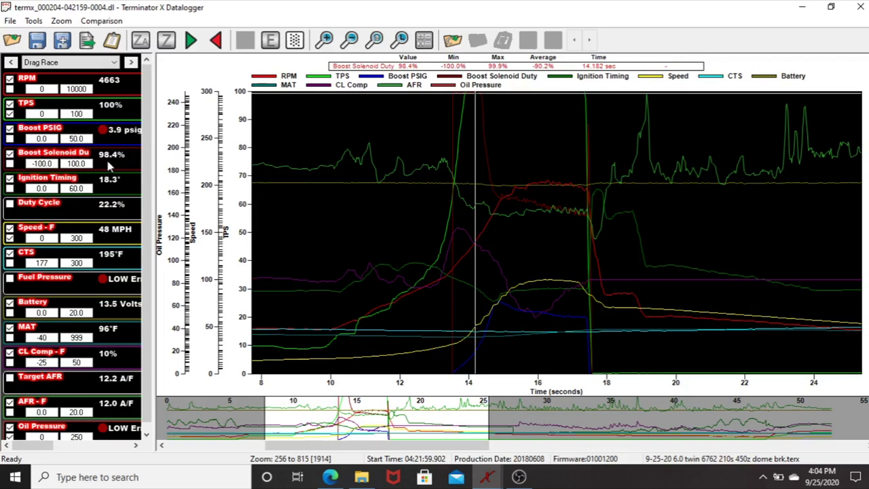
{"action": "left_click", "coordinate": [482, 102]}
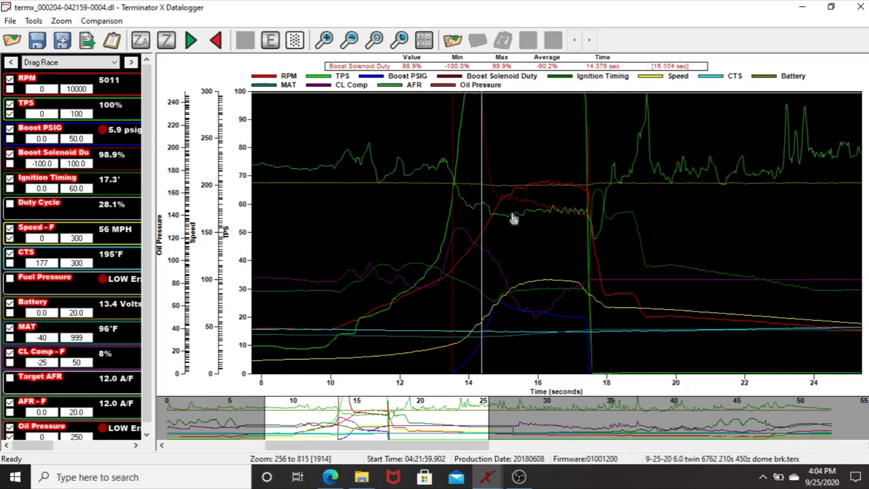
{"action": "left_click", "coordinate": [453, 367]}
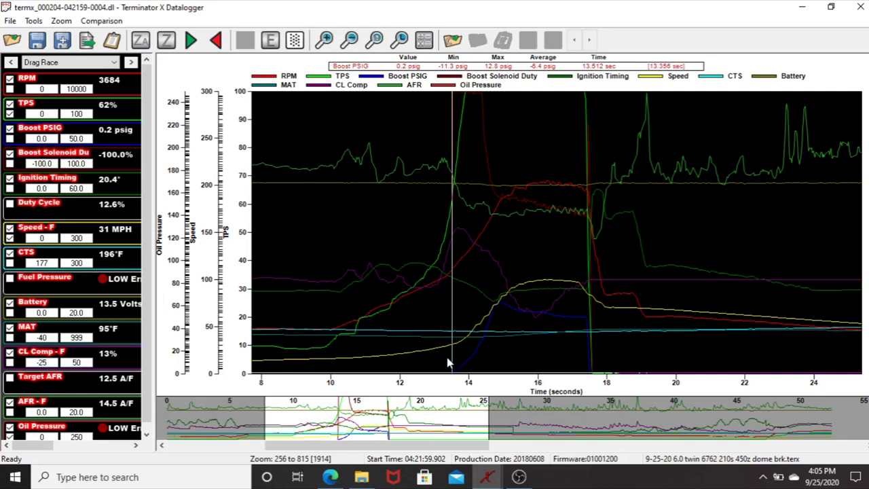
- Read the log at 14.378 s: 5.9 psig boost, 98.9% solenoid duty, 56 MPH
{"action": "mouse_move", "coordinate": [488, 477]}
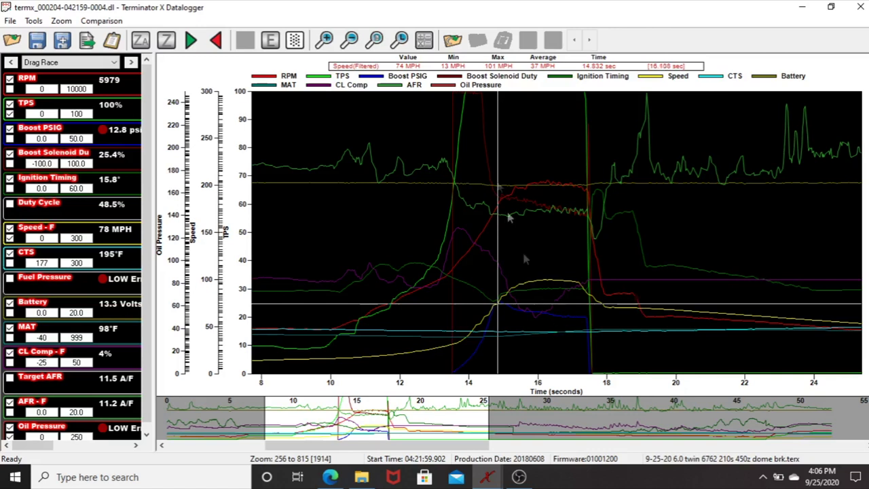
{"action": "left_click", "coordinate": [483, 102]}
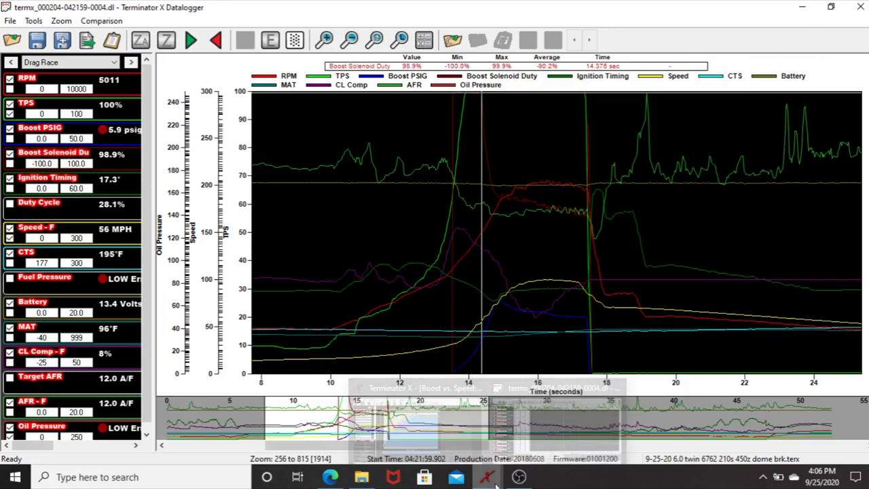
- Bring the Terminator X tuning window with the Boost vs Speed table back to the front
{"action": "left_click", "coordinate": [435, 408]}
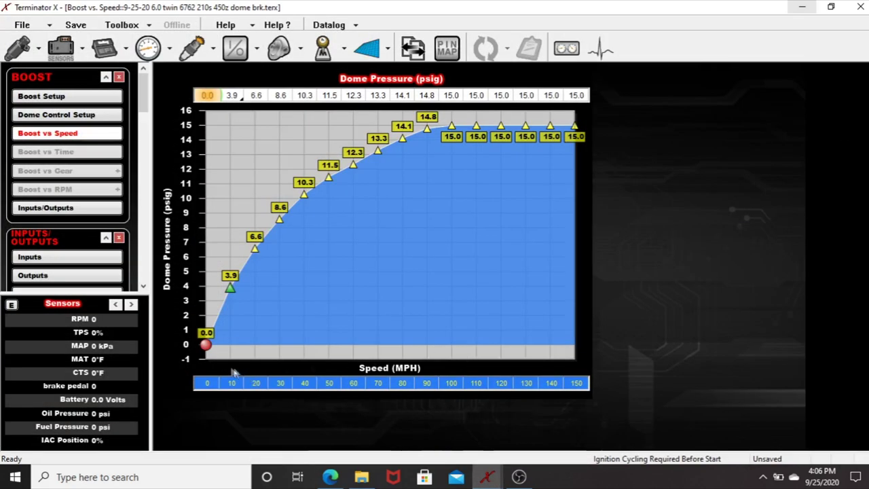